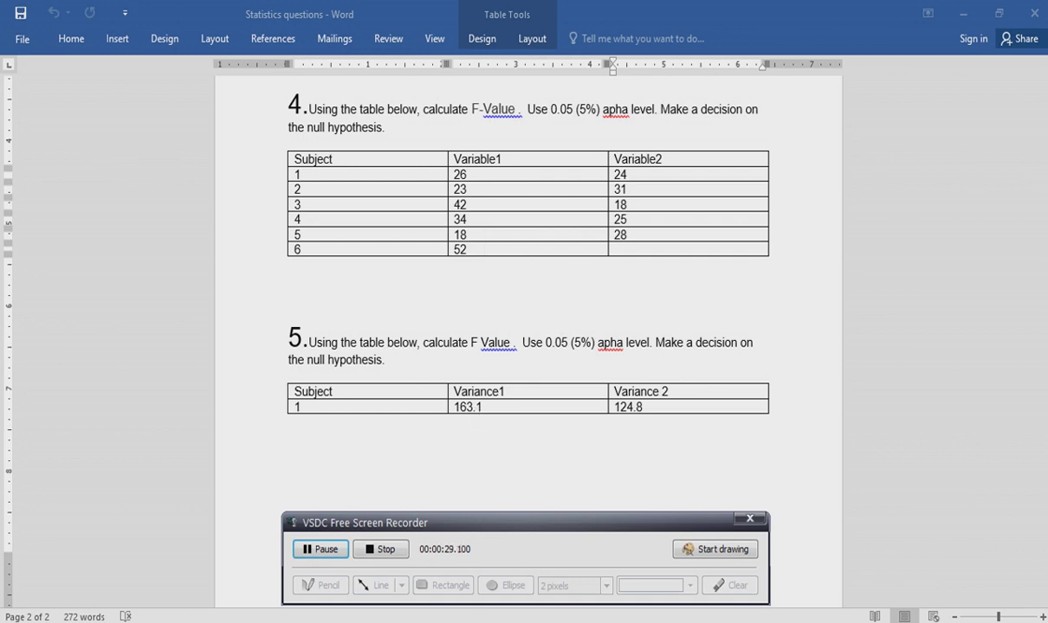
Step: Switch to the Access database and open the FTestForCalculatedVarianceTFrm form from the Statistics menu form
click(584, 621)
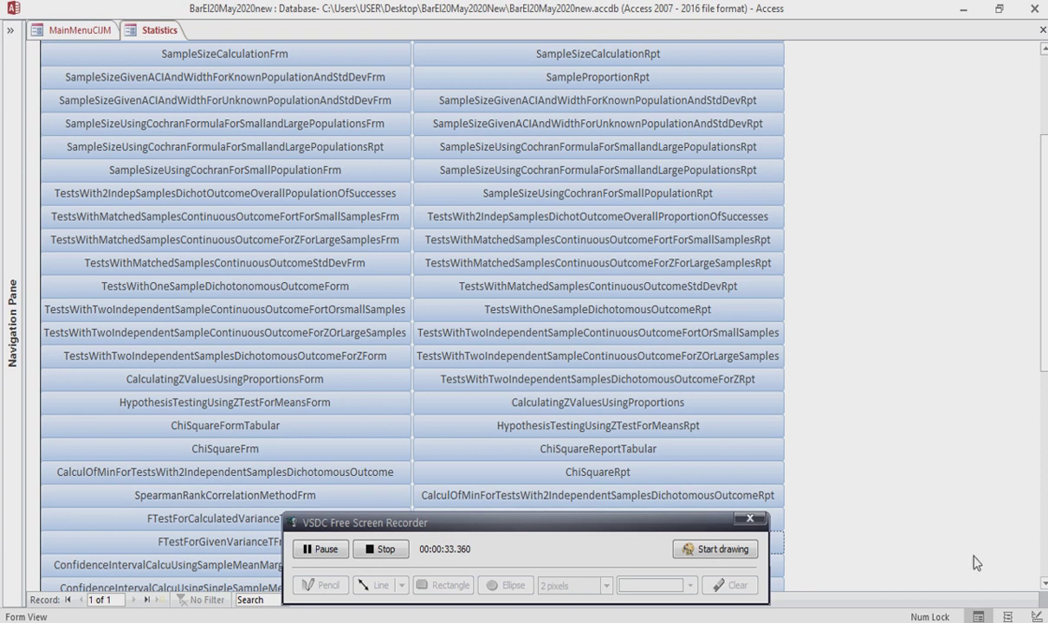
scroll(1044, 588, down, 3)
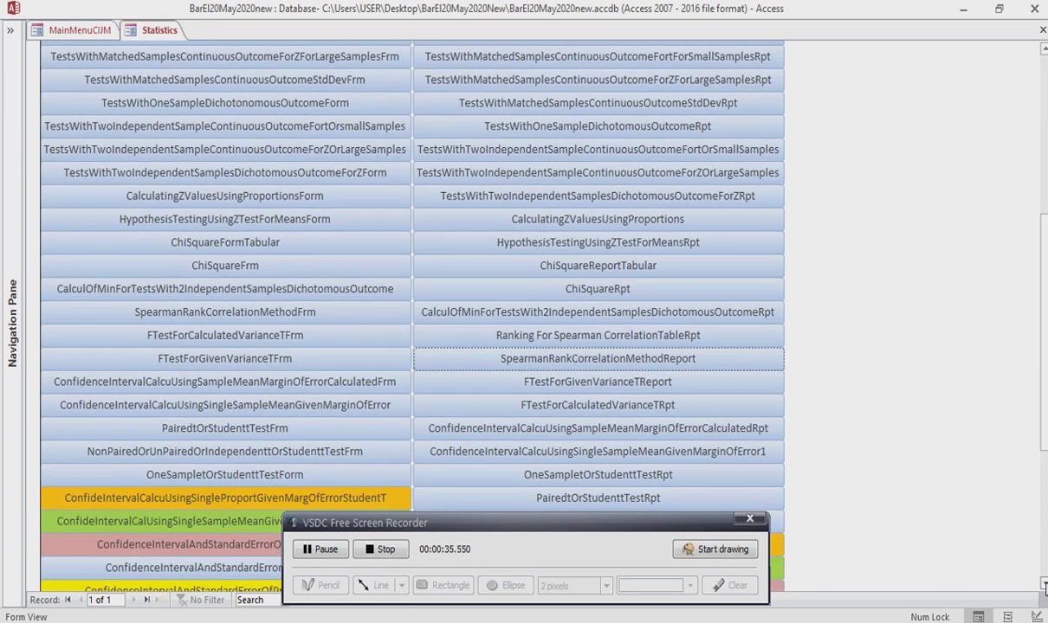
click(239, 335)
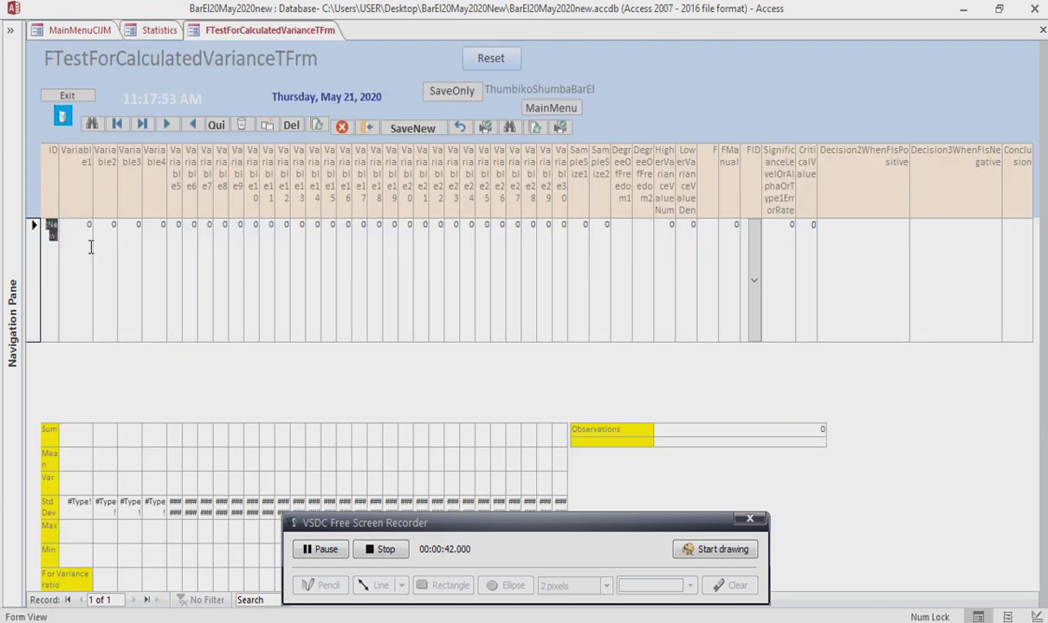
Step: Enter the first record with Variable1 set to 26 and Variable2 set to 24
click(79, 245)
text(26)
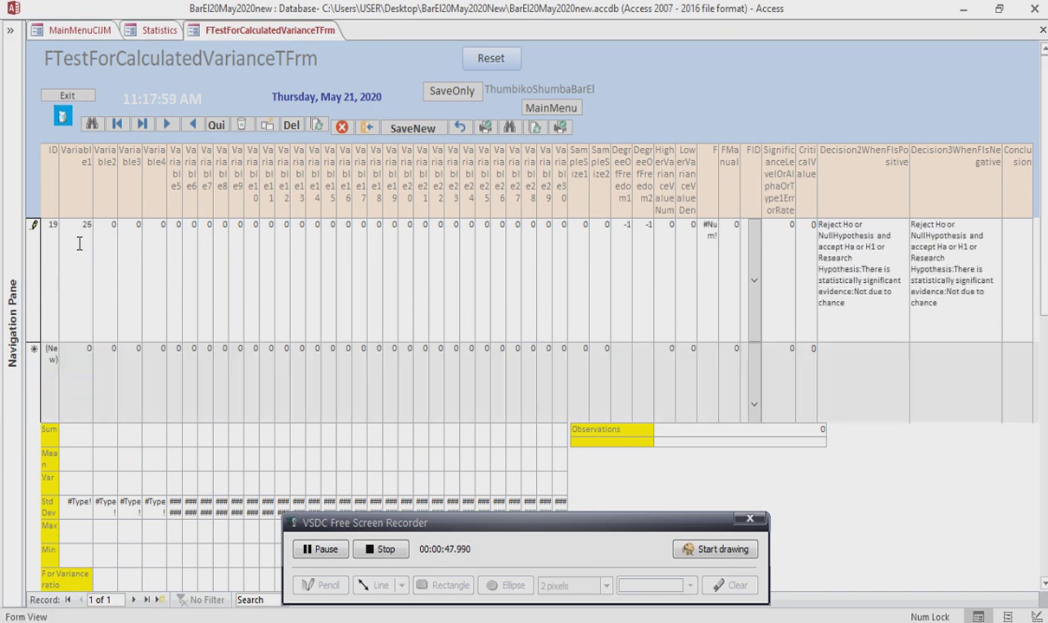
click(111, 222)
key(BackSpace)
text(24)
Step: Add the second and third records with Variable1 and Variable2 values of 23 and 31, and of 42 and 18
click(84, 349)
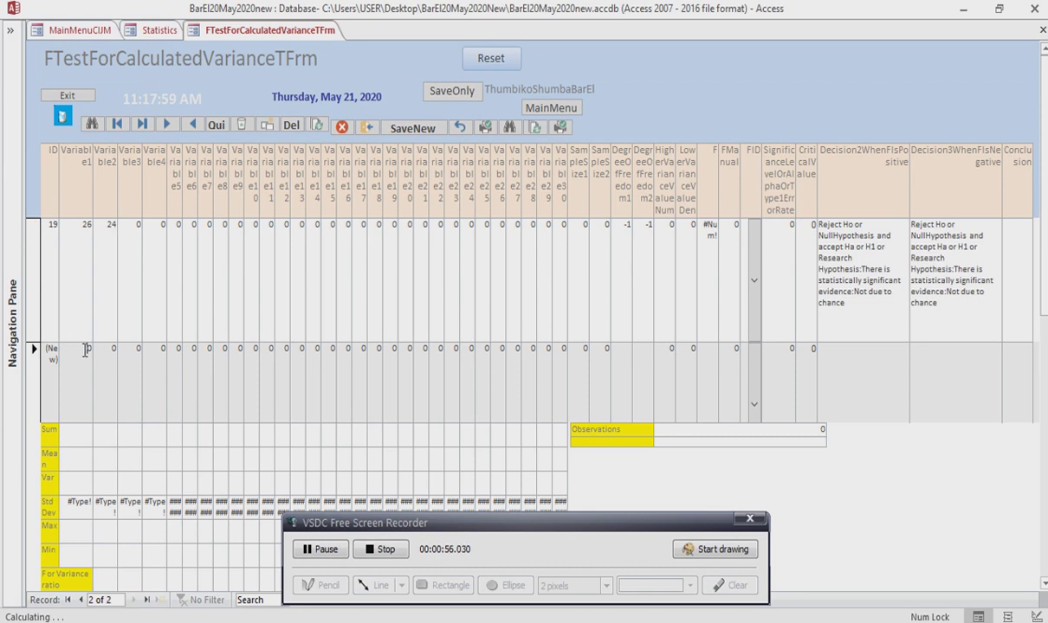
text(23)
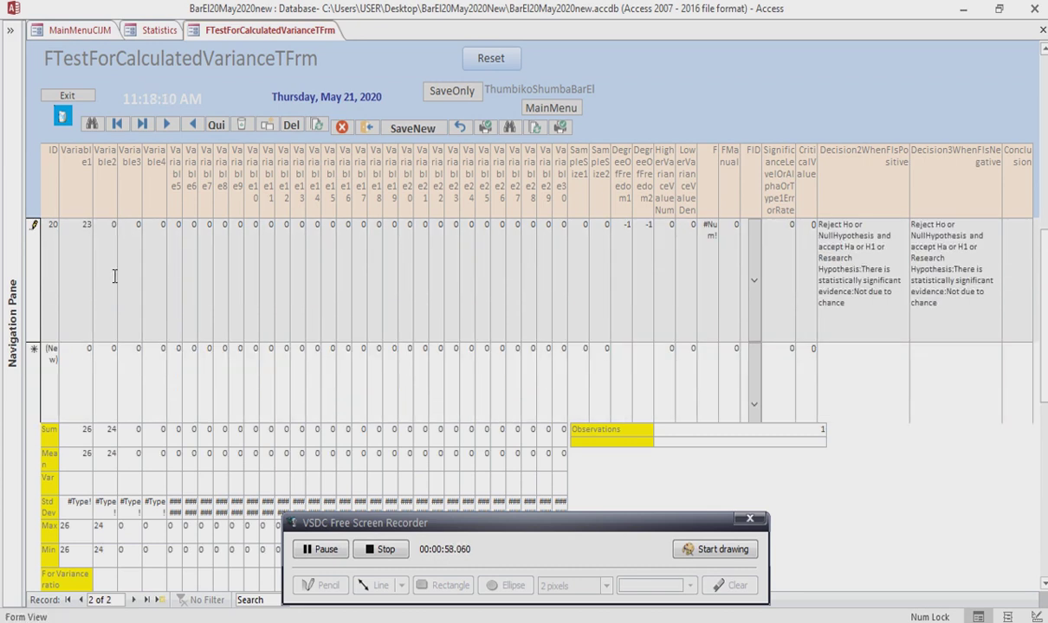
click(112, 232)
text(31)
click(78, 355)
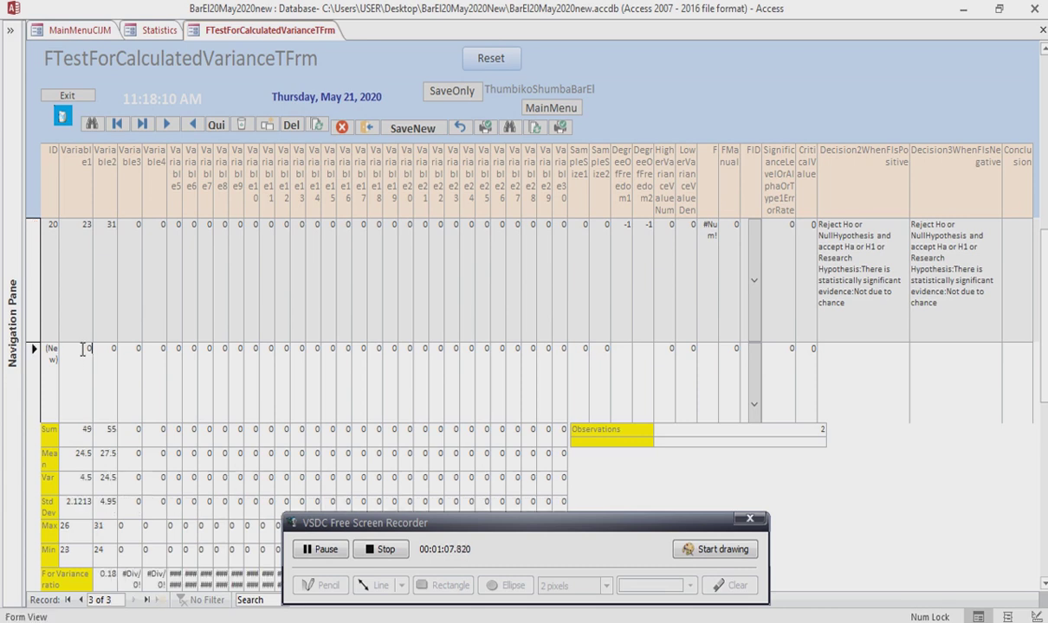
text(42)
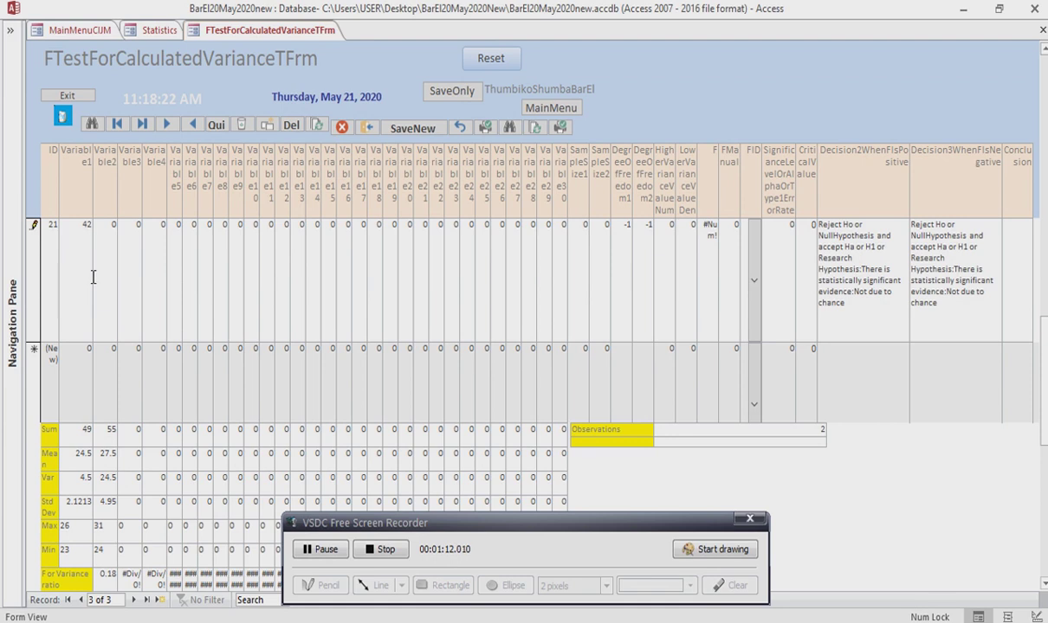
click(110, 227)
text(18)
Step: Add the fourth and fifth records with Variable1 and Variable2 values of 34 and 25, and of 18 and 28
click(84, 350)
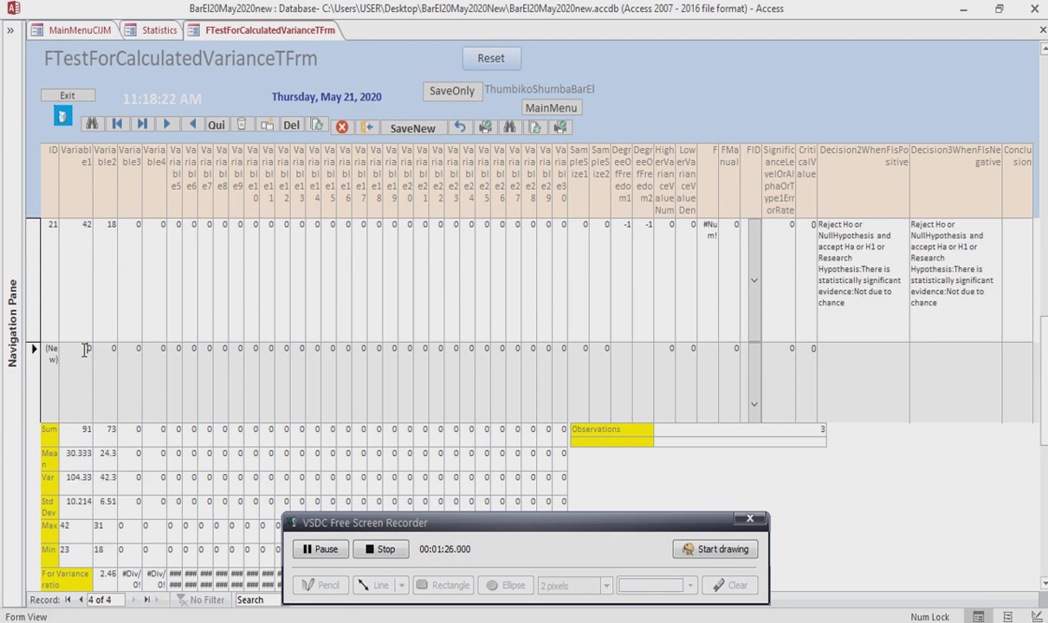
key(BackSpace)
text(34)
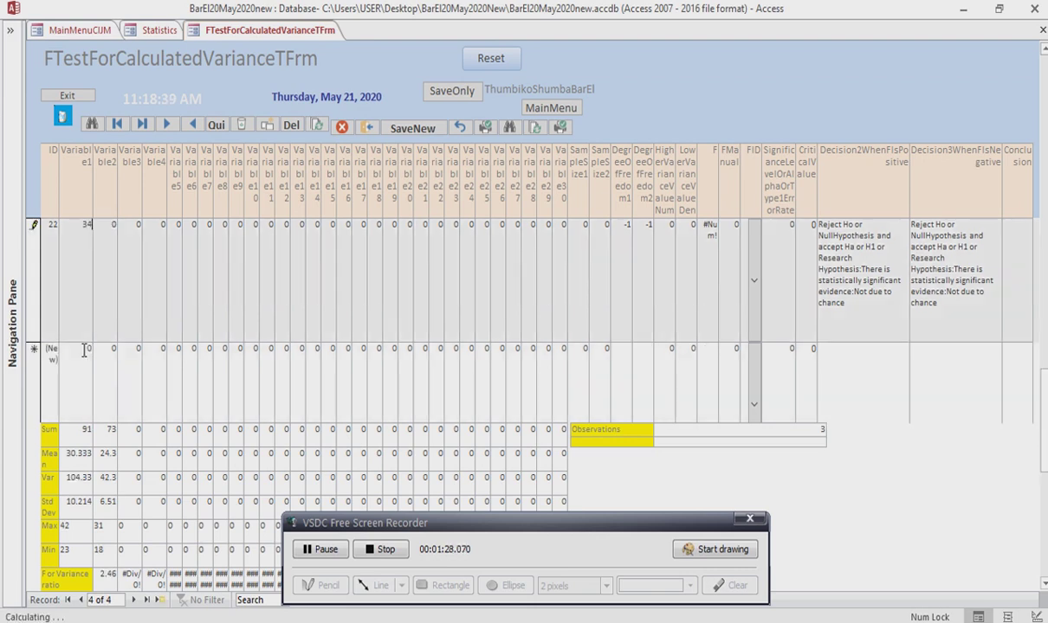
click(111, 224)
key(BackSpace)
text(25)
click(82, 351)
text(18)
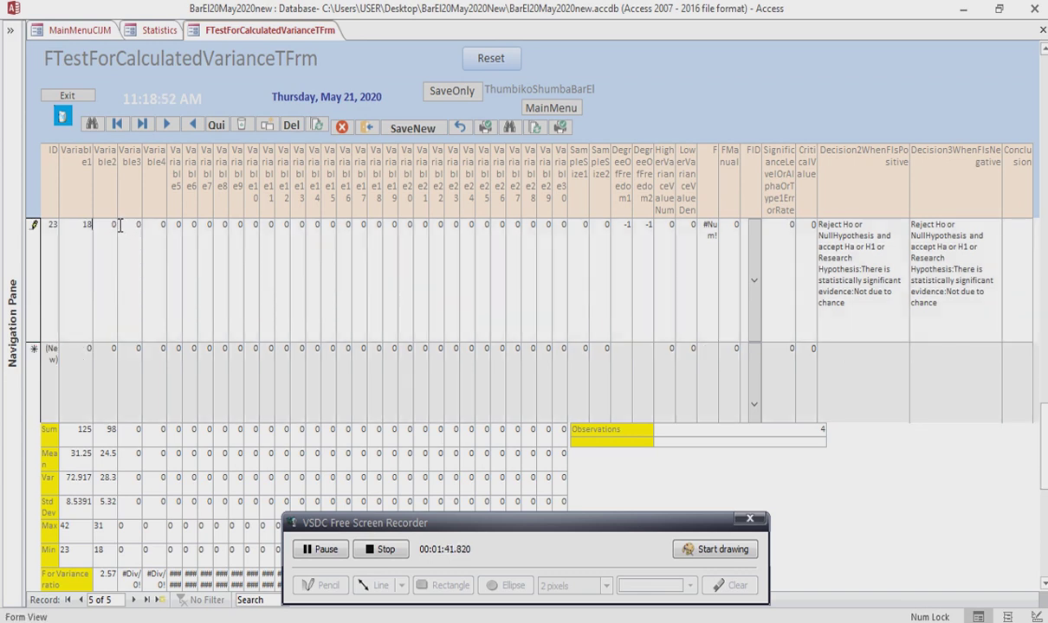
click(111, 226)
text(28)
Step: Add a sixth record with Variable1 set to 52 and refresh the form's summary statistics
click(77, 351)
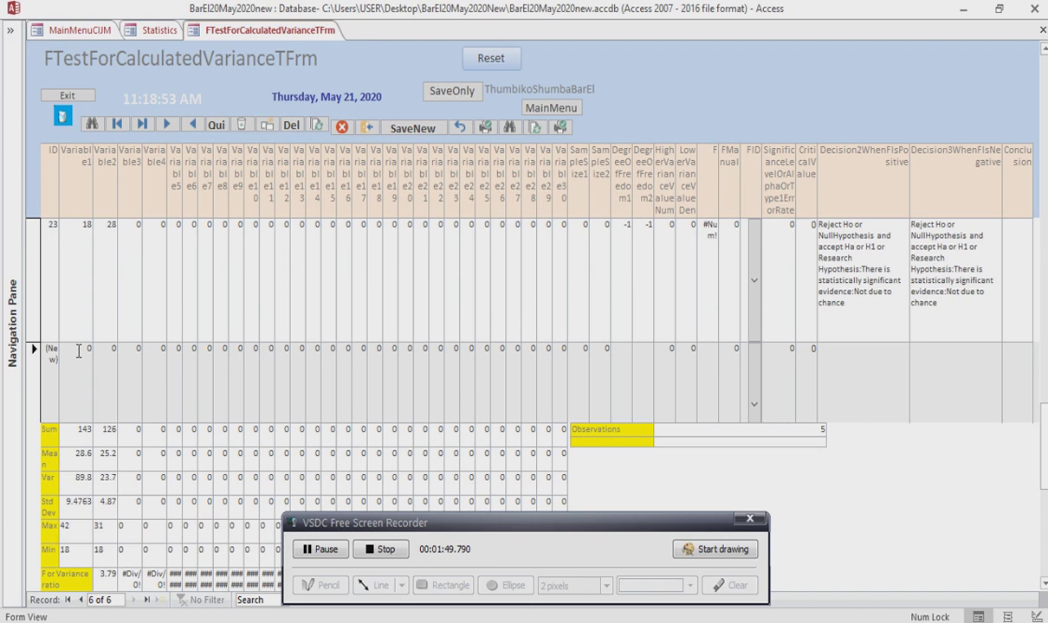
text(52)
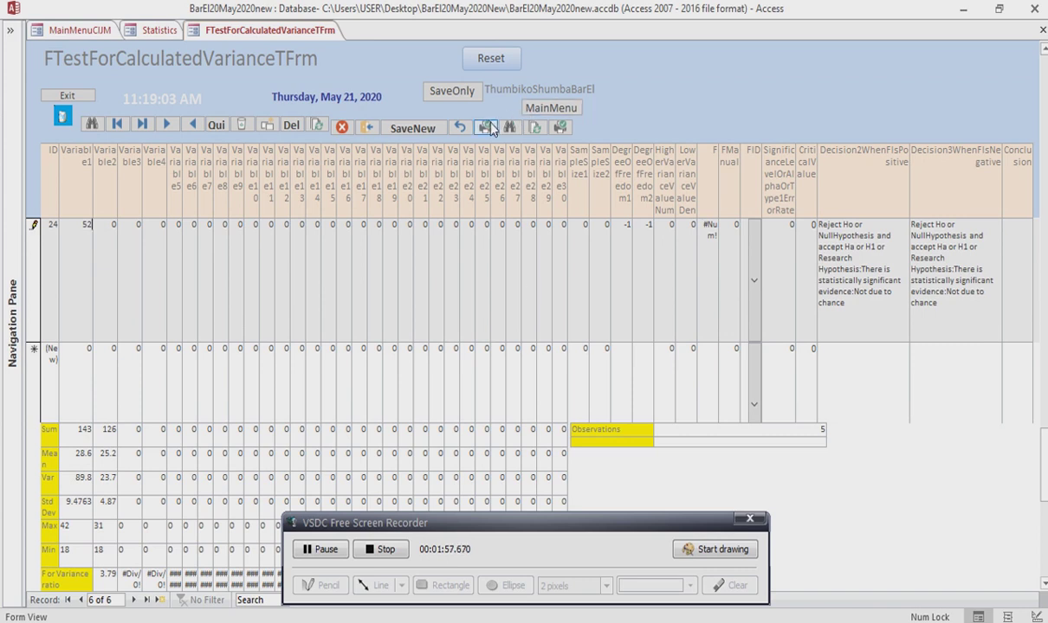
click(535, 130)
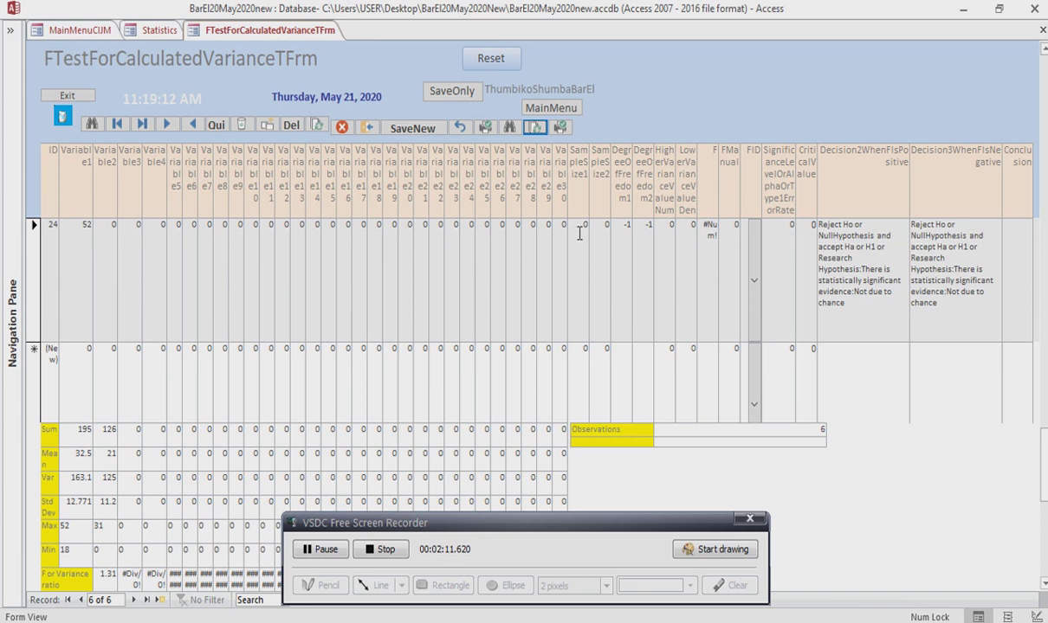
Step: Set SampleSize1 to 6 and SampleSize2 to 5 in the sixth record
click(579, 232)
key(Delete)
click(607, 224)
text(5)
click(629, 236)
Step: Fill the sixth record's higher variance value with 163.1 and its lower variance value with 124.8, taken from the Var row
drag(71, 479, 94, 481)
key(ctrl+c)
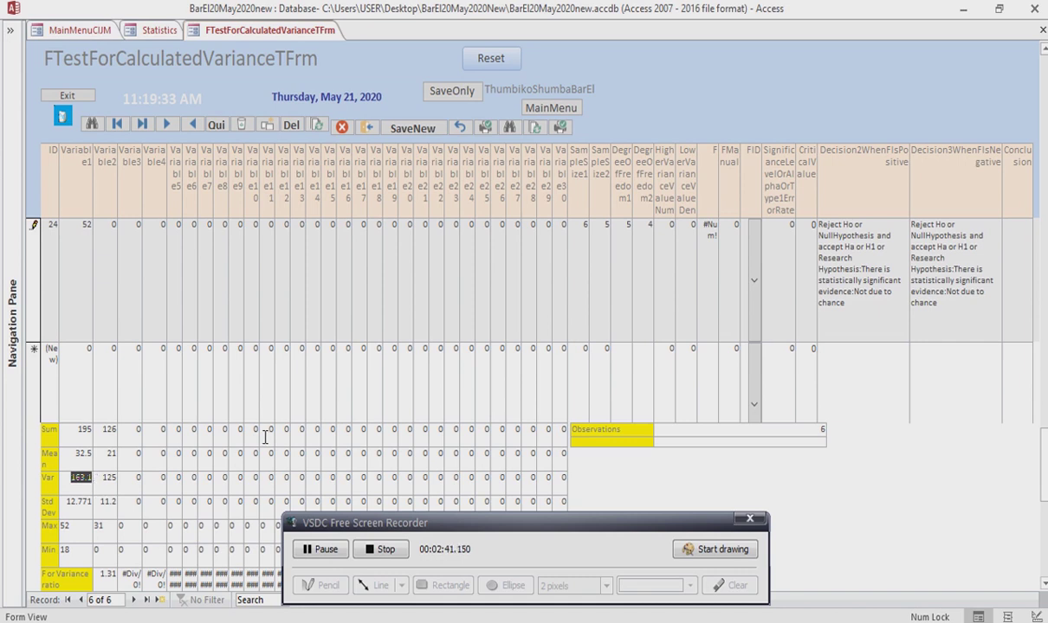
click(667, 226)
key(ctrl+v)
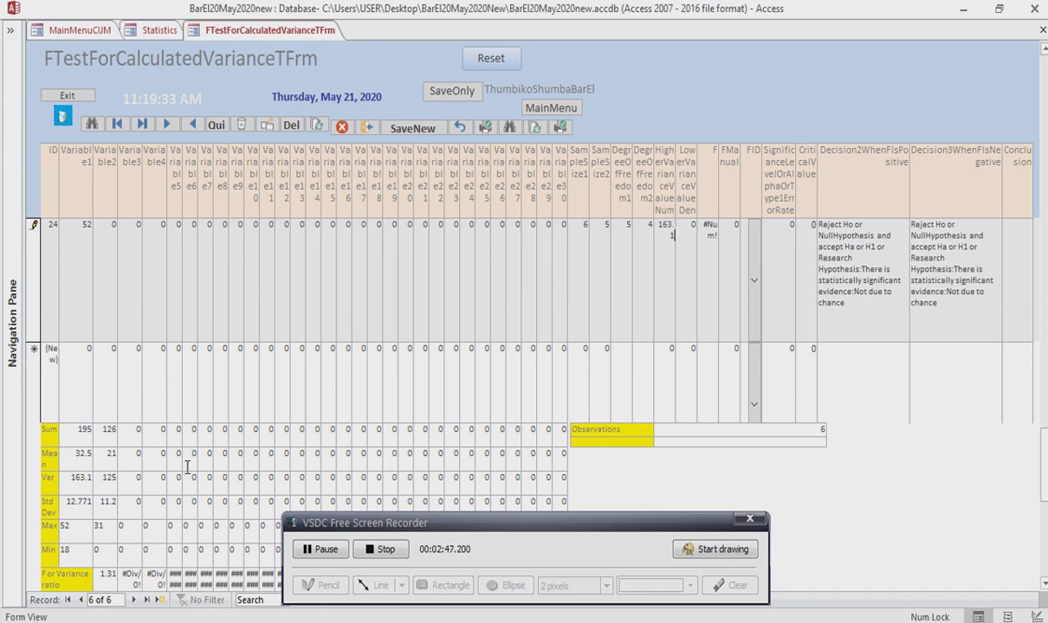
click(111, 485)
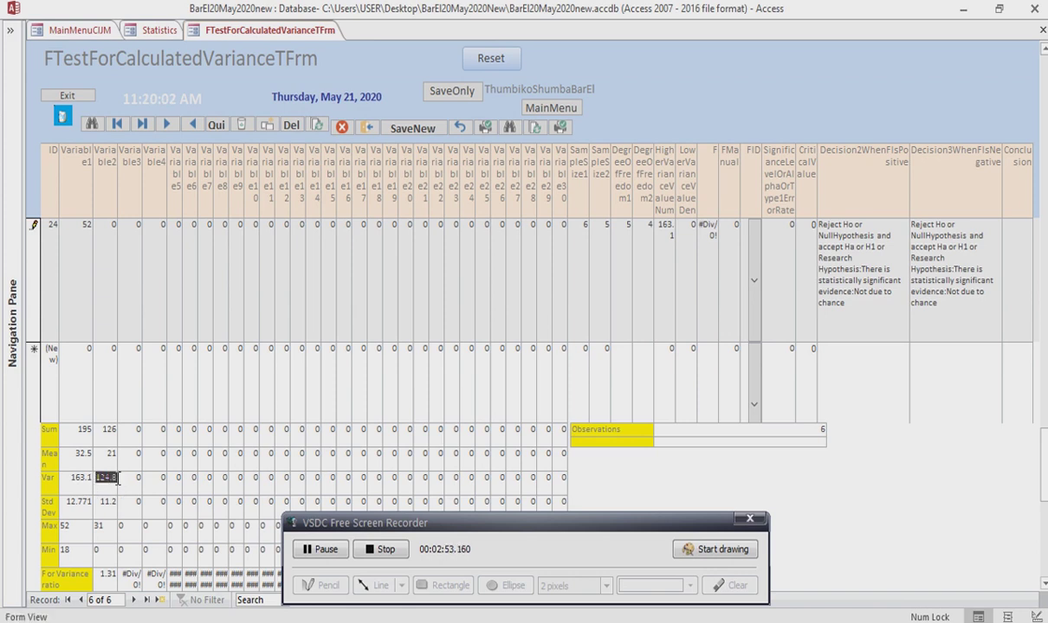
click(690, 225)
text(124.8)
key(Tab)
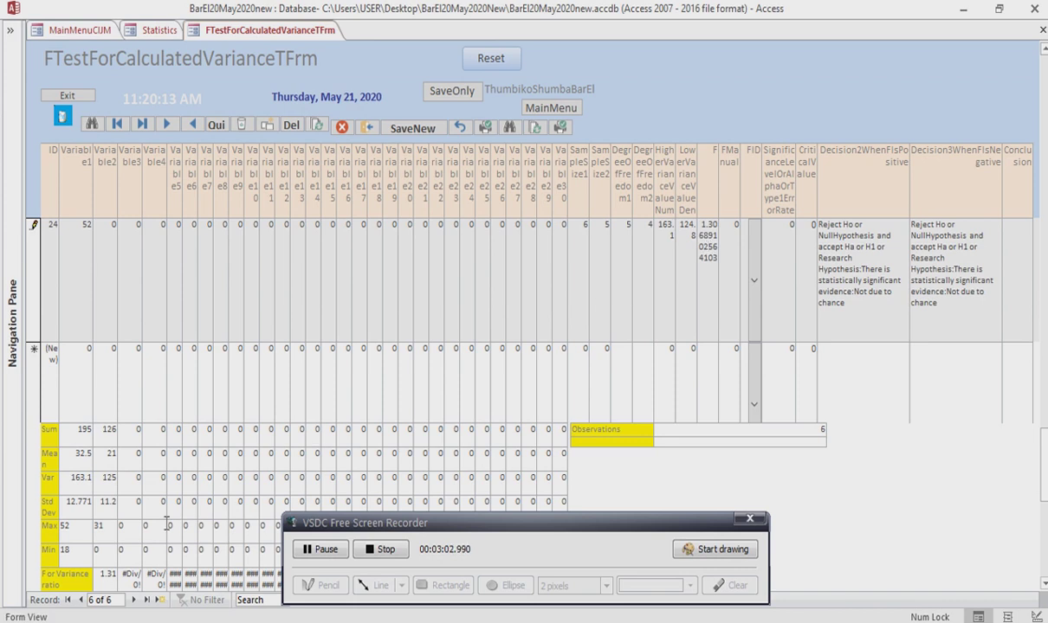
Step: Compare the variance ratio in the summary rows with the sixth record's F value and review the entered records
click(116, 580)
drag(702, 224, 712, 261)
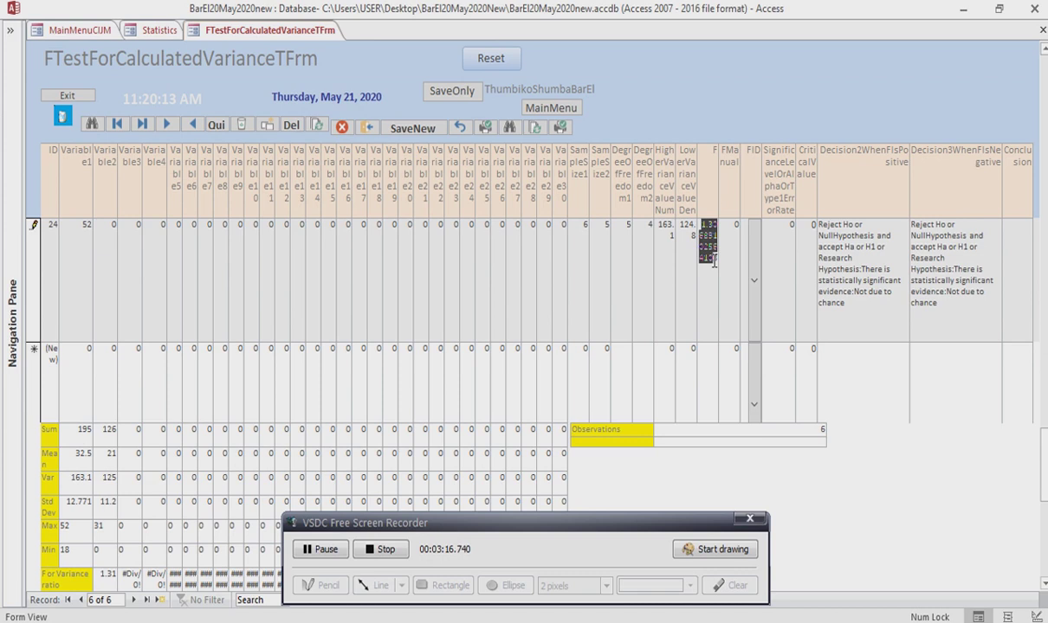
click(1044, 76)
click(1044, 76)
click(1043, 77)
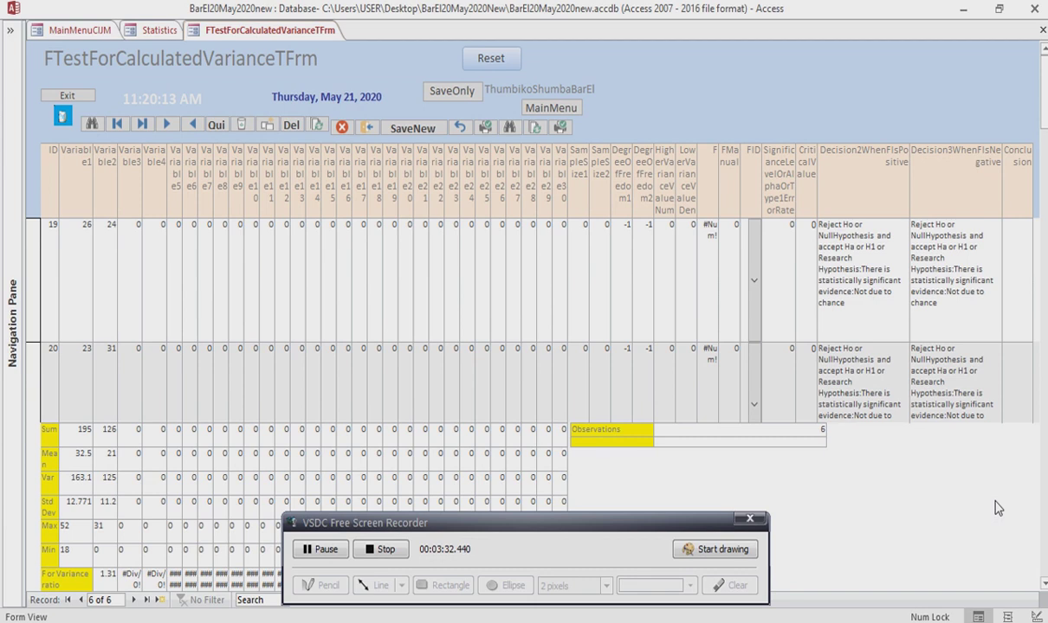
scroll(1038, 530, down, 2)
scroll(1041, 534, down, 2)
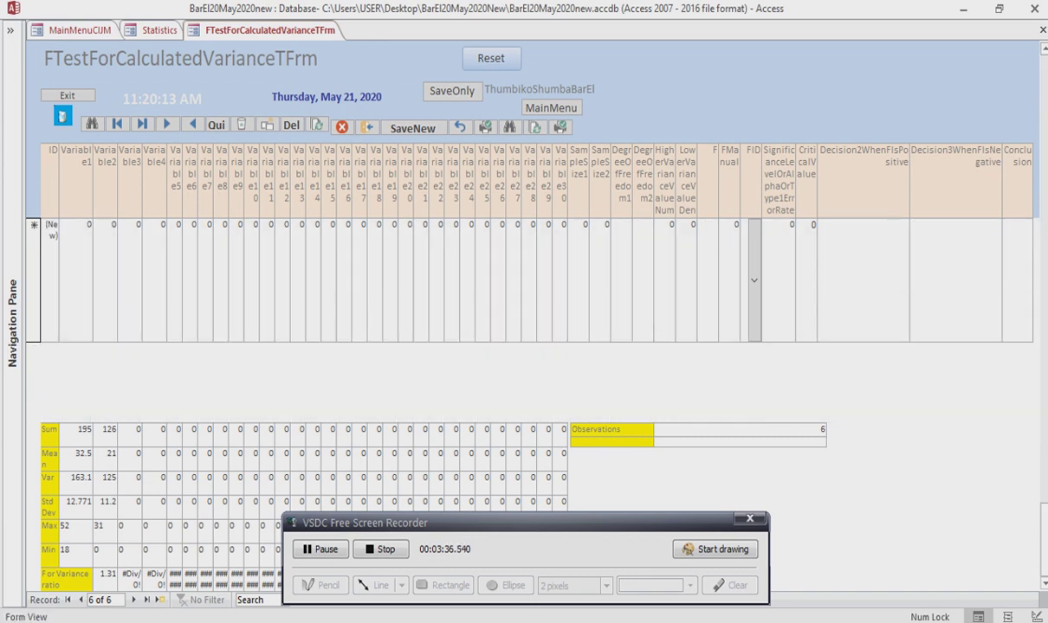
click(1044, 50)
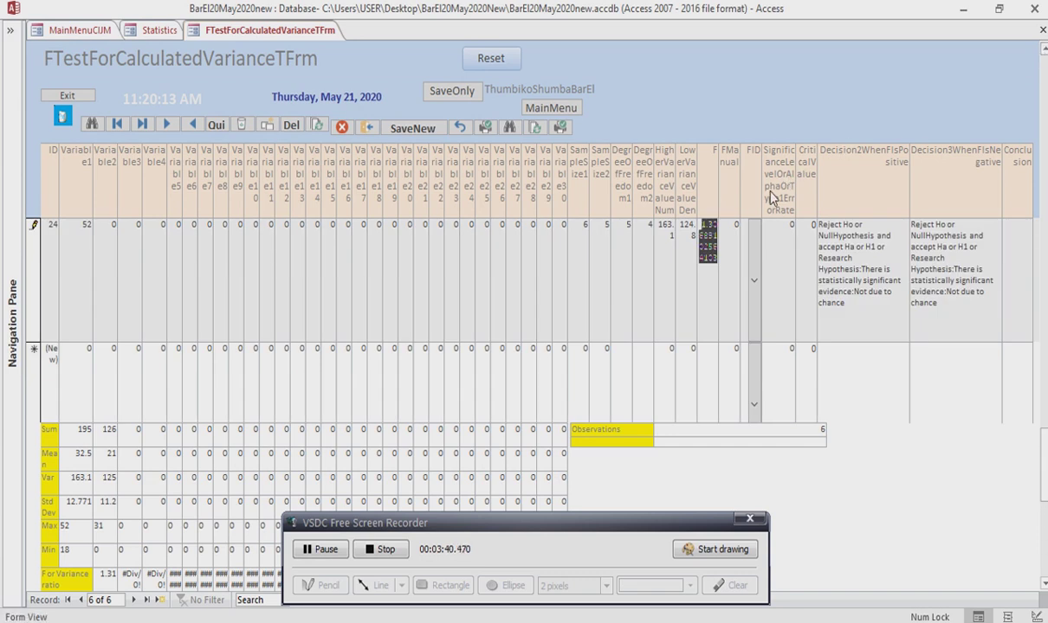
Step: Set the sixth record's FManual value to 1.306891025641 and its significance level to 0.05
click(735, 225)
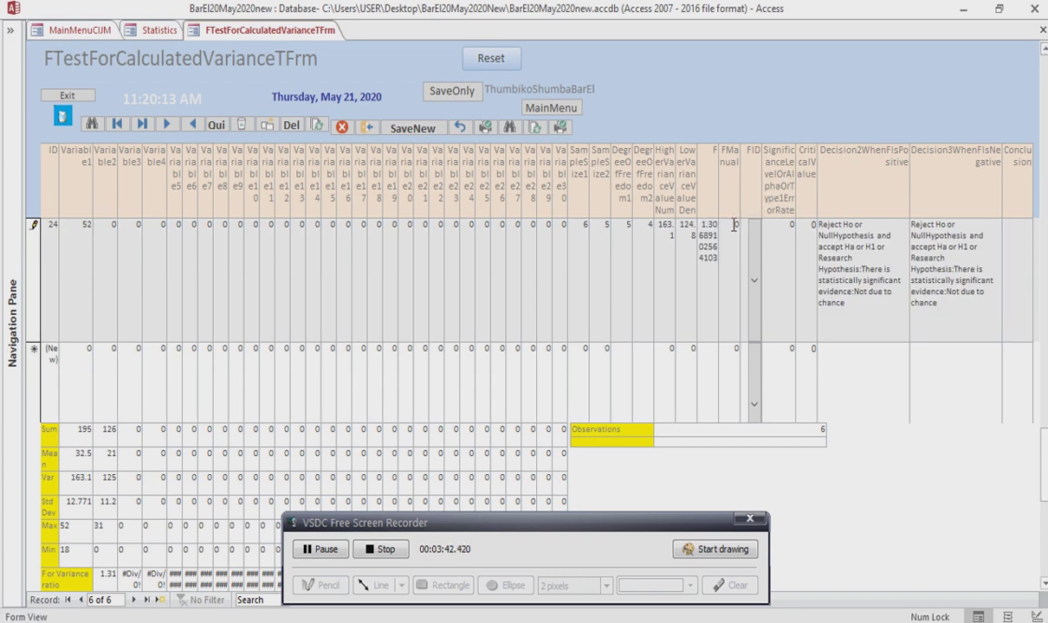
text(1.3068910256410)
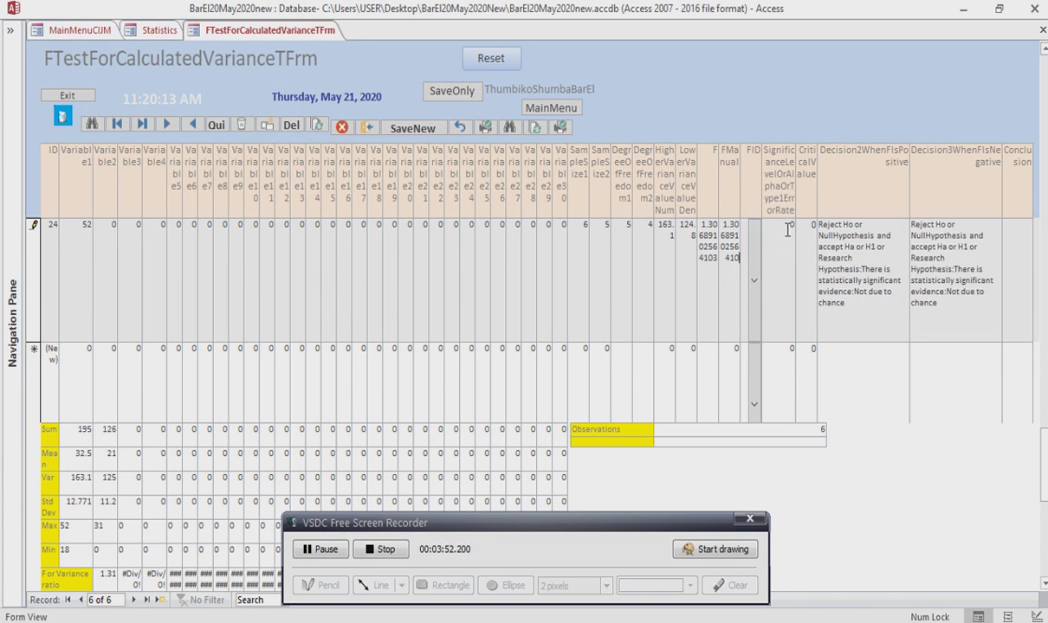
key(BackSpace)
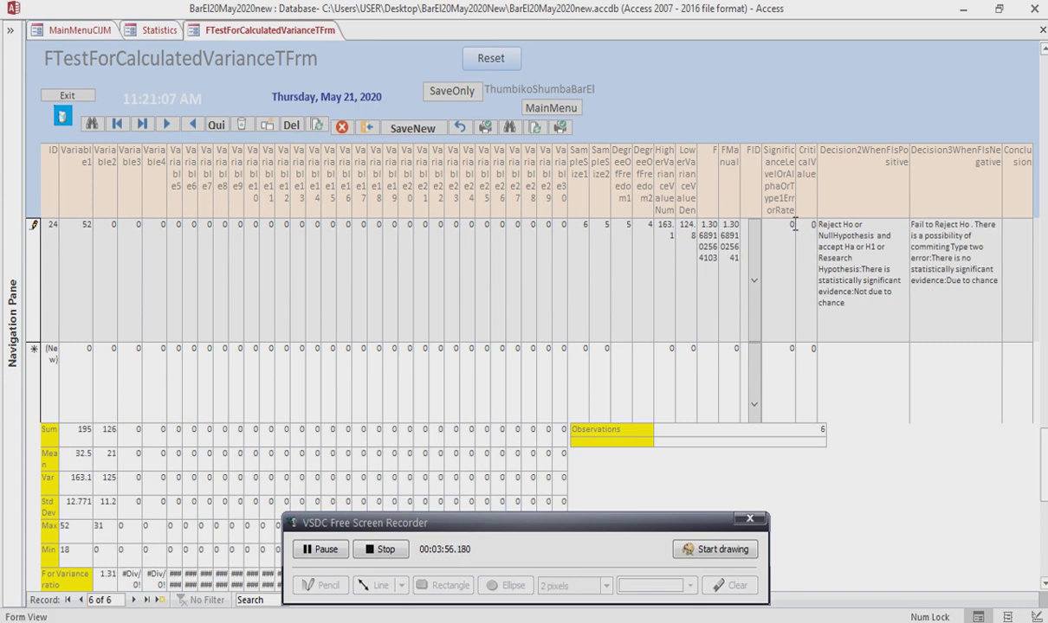
text(.05)
Step: Choose FID 48 from the F table lookup, the row for 4 denominator degrees of freedom at the 0.05 level
click(753, 261)
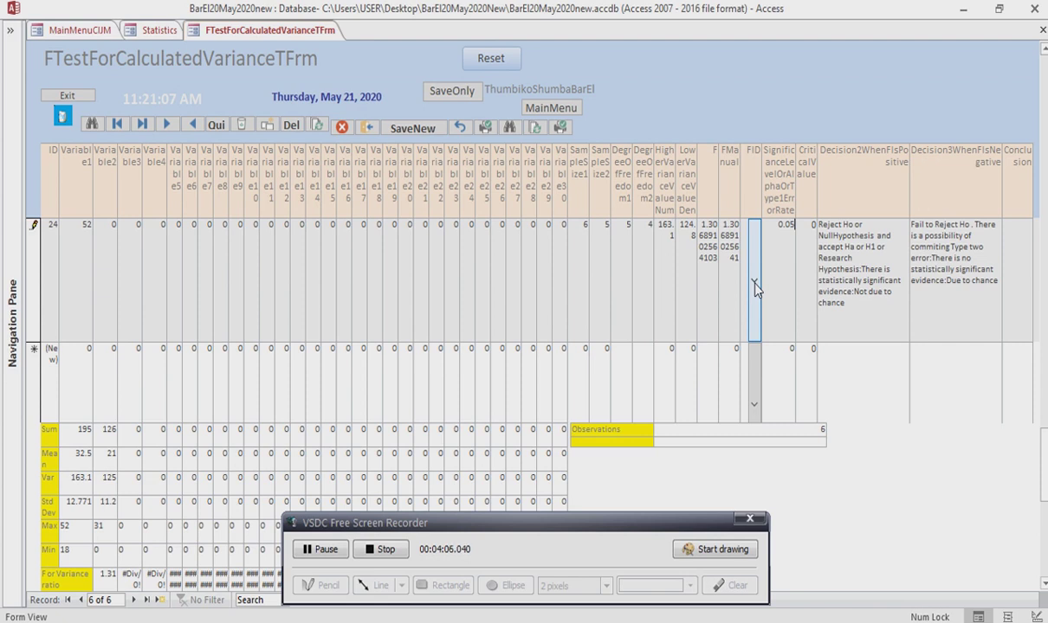
double_click(755, 289)
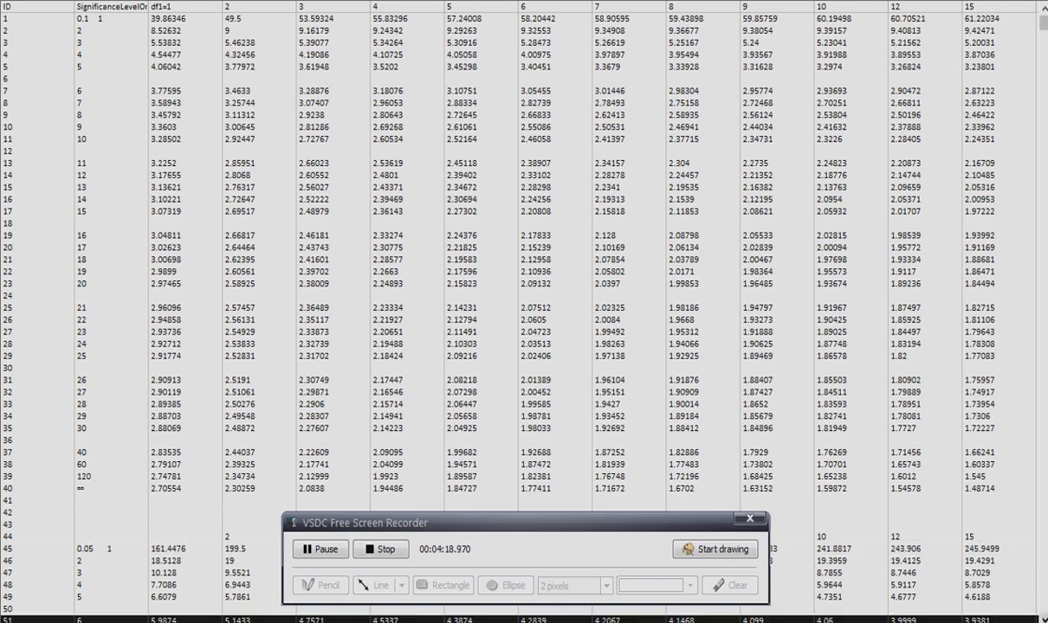
scroll(496, 301, down, 5)
scroll(495, 301, down, 6)
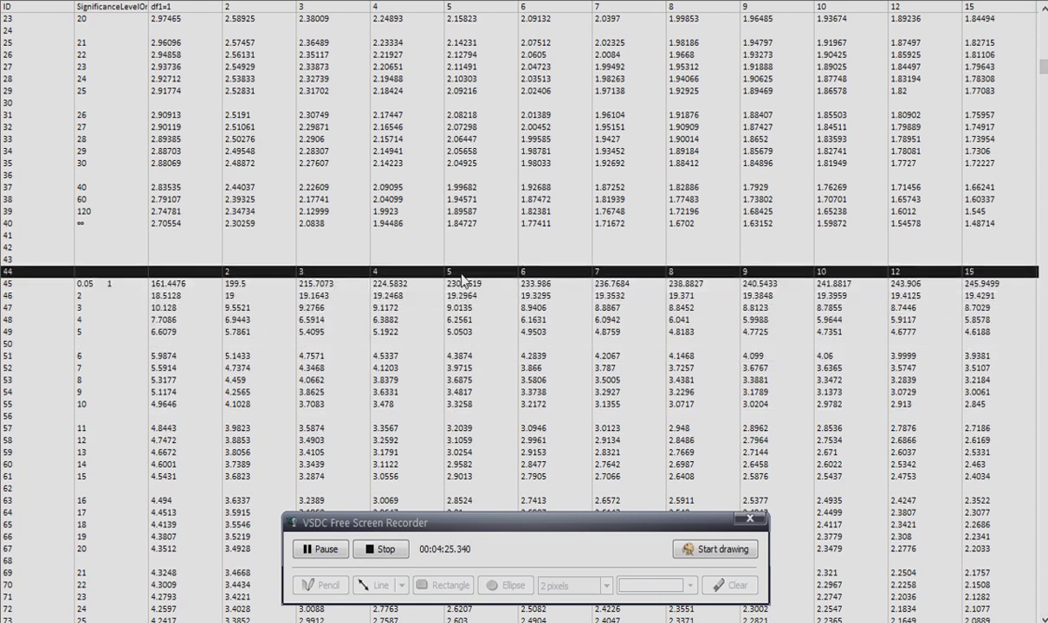
click(467, 322)
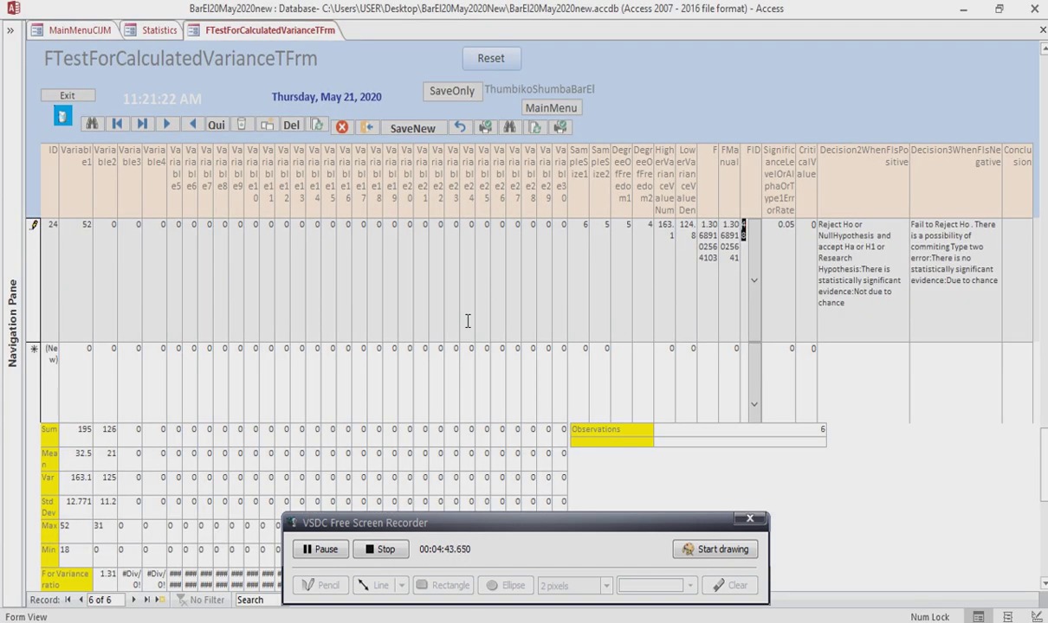
Step: Set the sixth record's critical value to 6.2561 and save the record
click(814, 230)
text(6.2561)
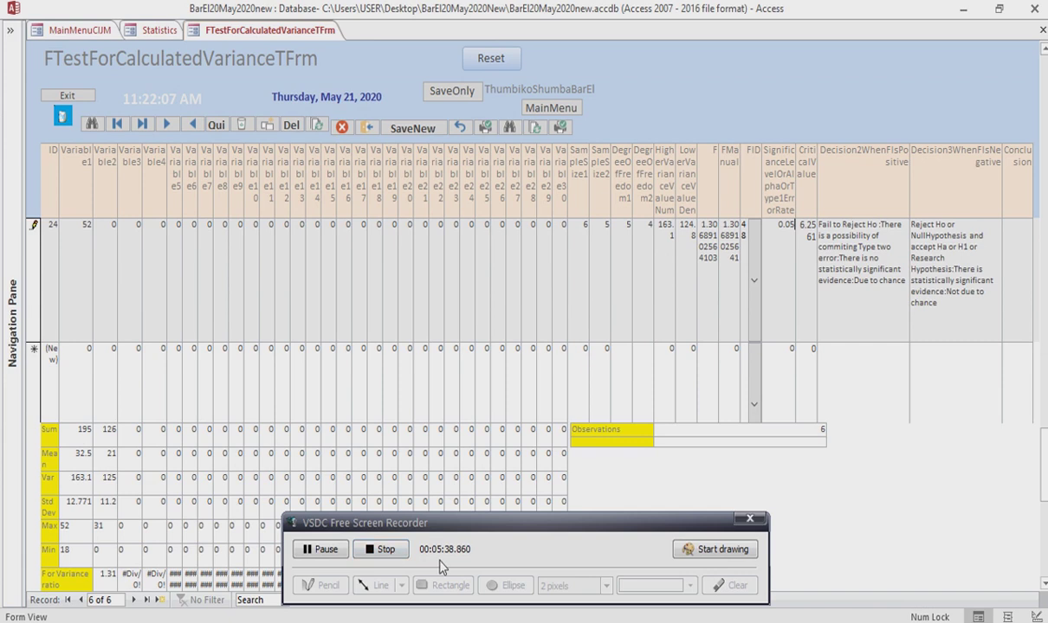
drag(503, 525, 507, 622)
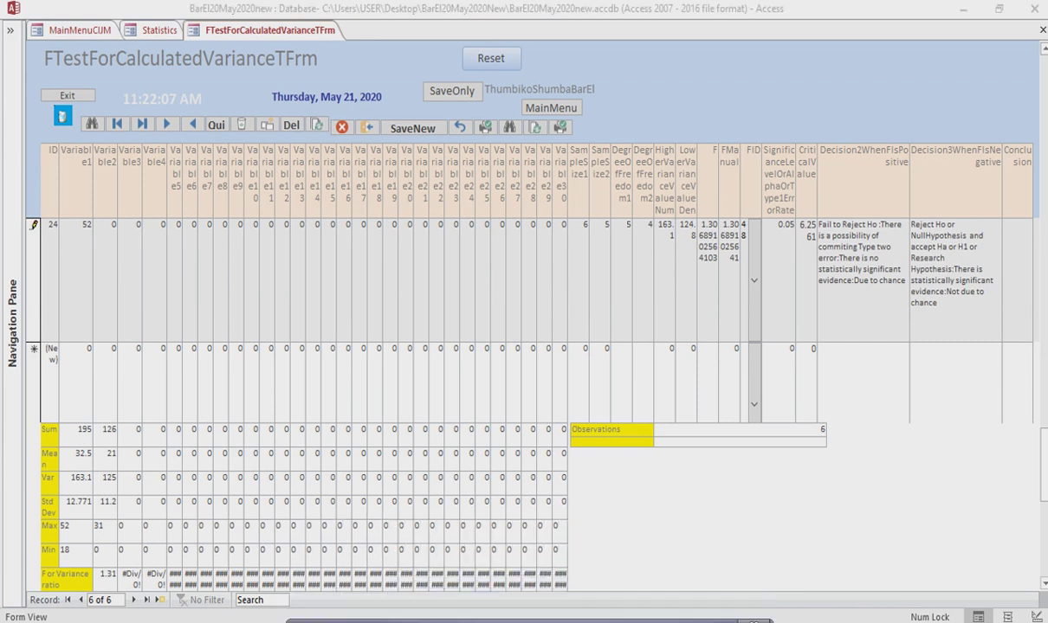
click(446, 94)
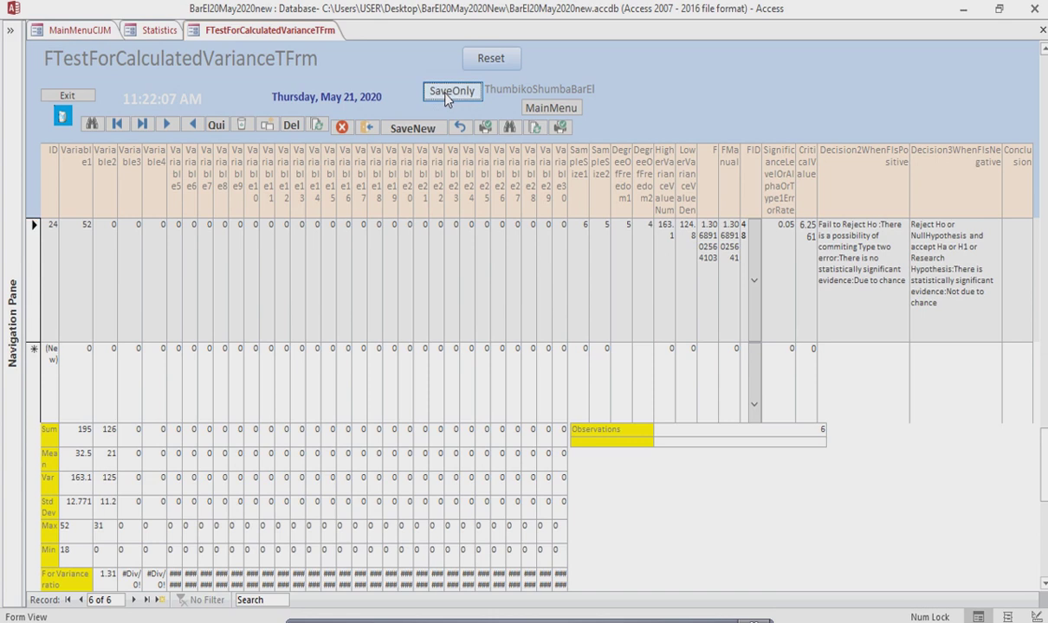
Step: Open the FTestForCalculatedVarianceTRpt report from the Statistics form and examine the last record's decision and the summary rows
click(152, 32)
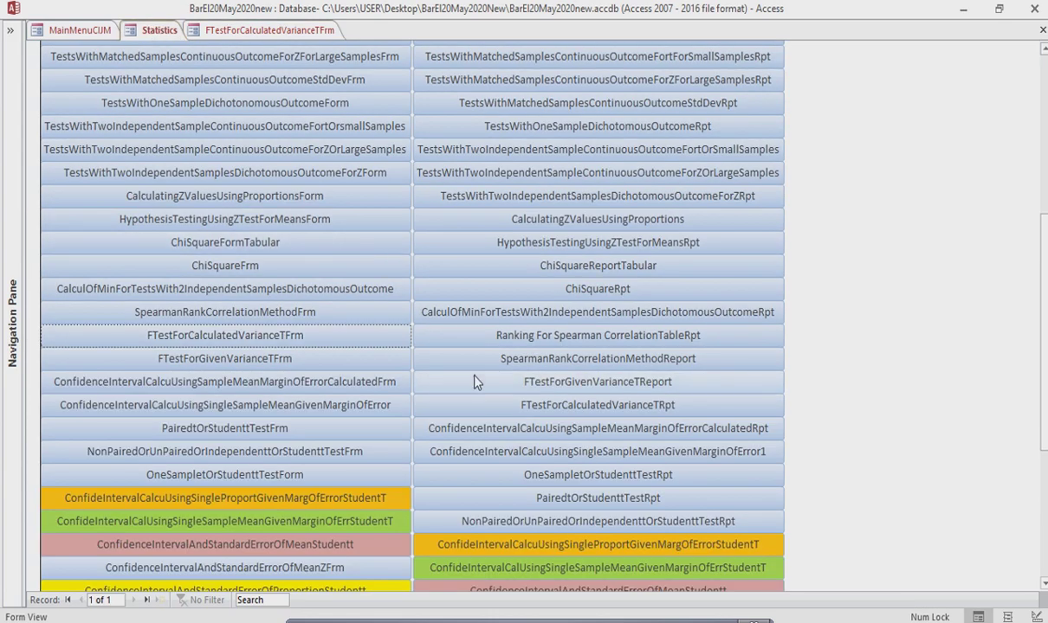
click(571, 405)
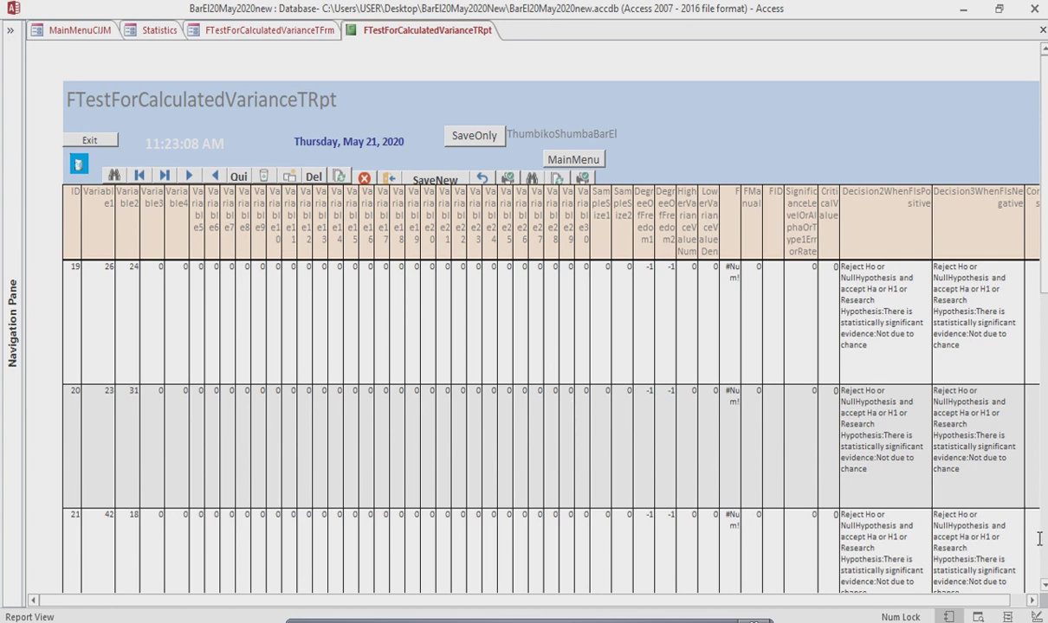
click(1043, 542)
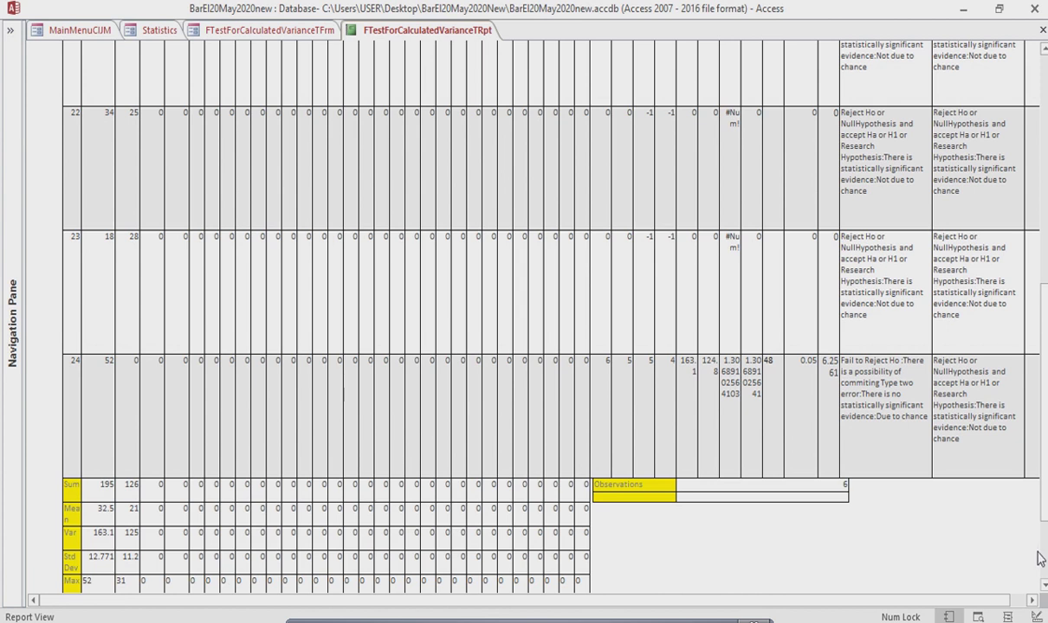
click(1032, 600)
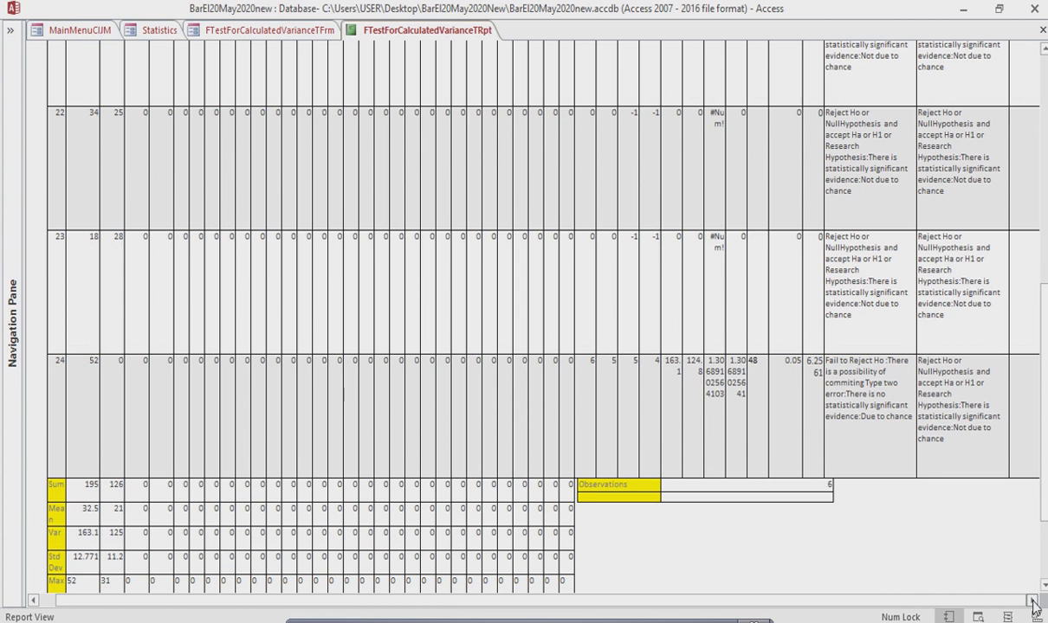